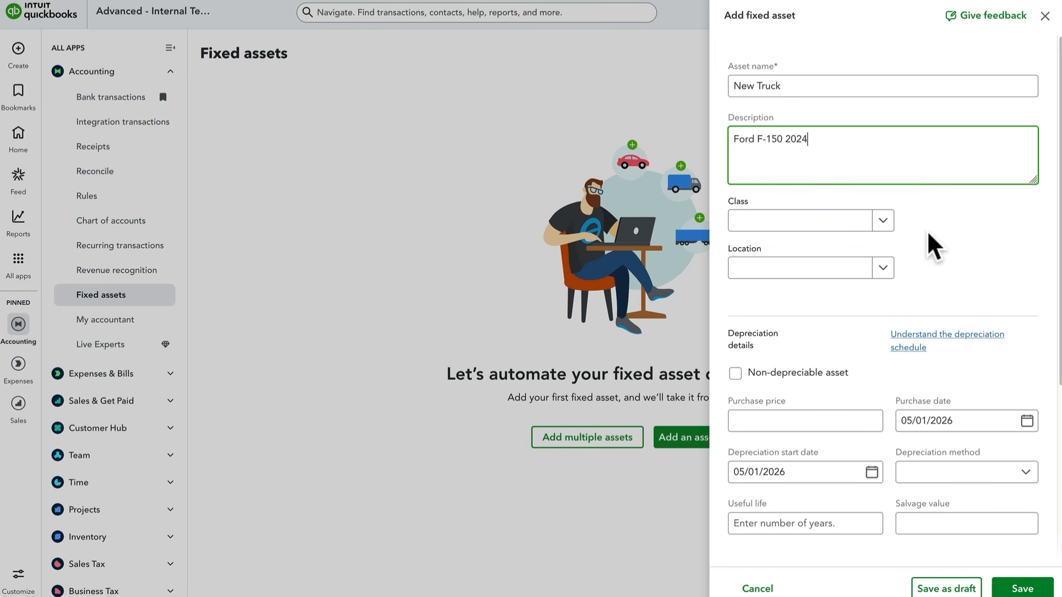
- Set the new truck's purchase price to 41,000 and its purchase date to 05/02/2026
click(858, 421)
text(41,000)
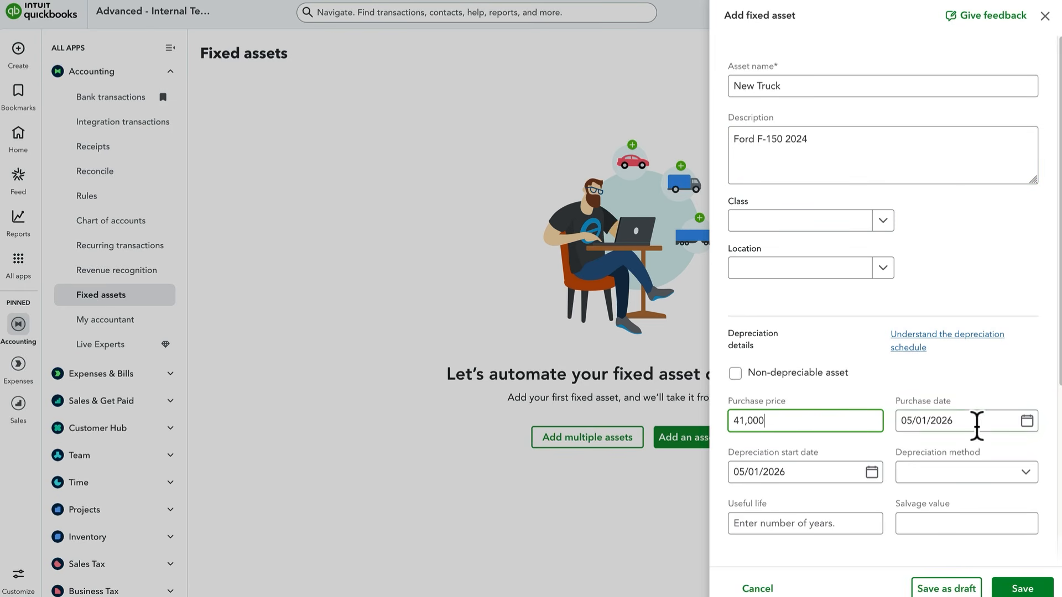
click(1026, 421)
click(1029, 502)
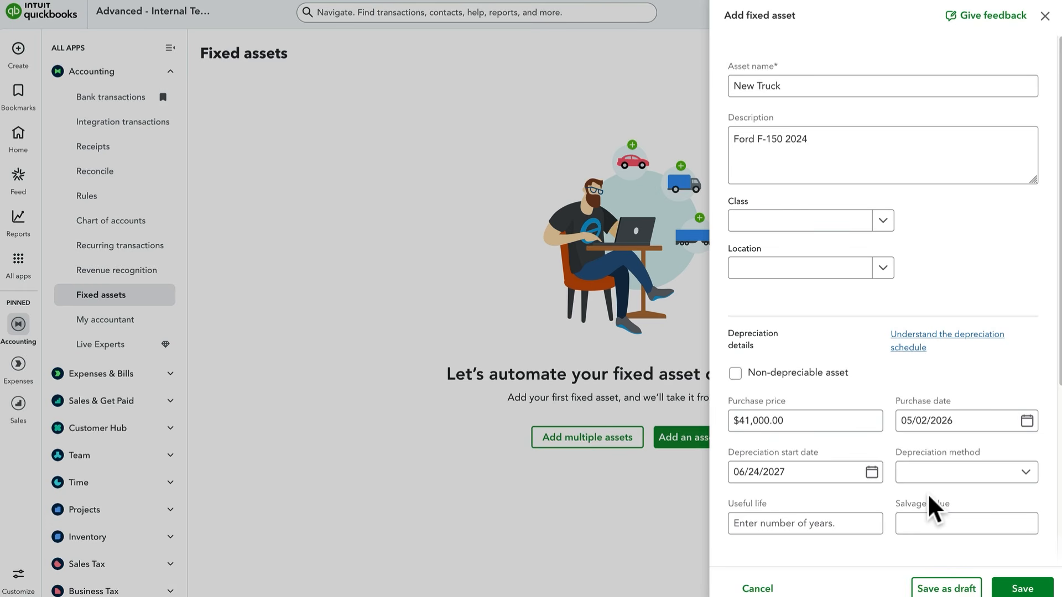
- Enter 30,000 as the truck's salvage value
click(935, 504)
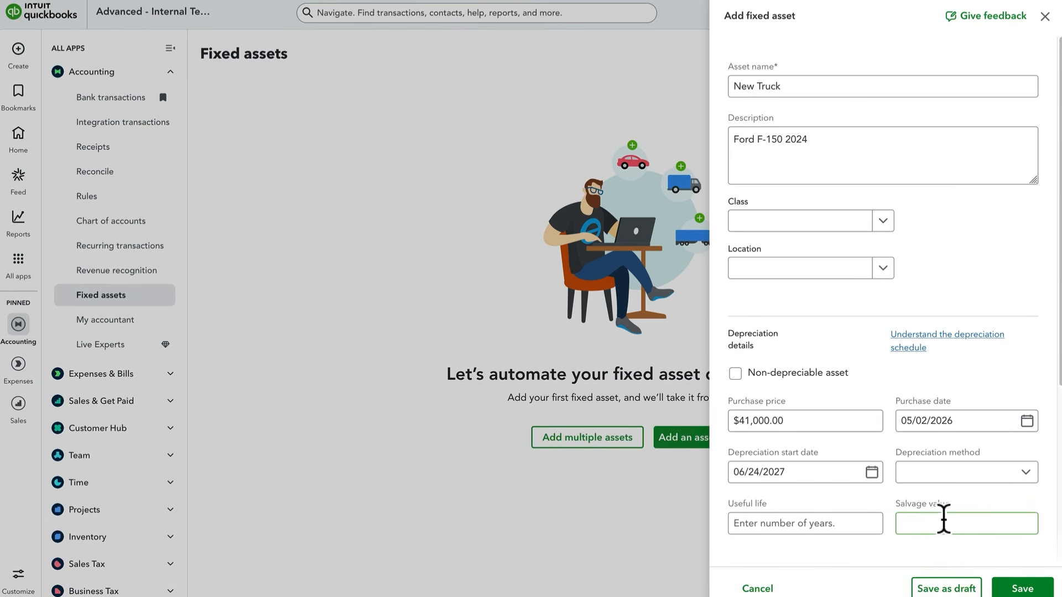
click(950, 526)
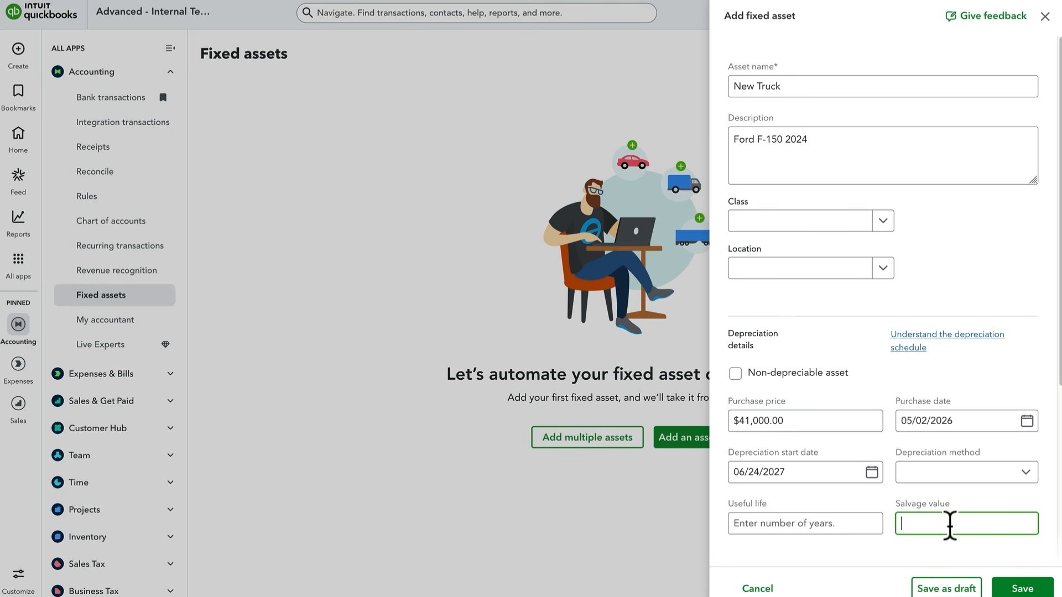
text(30,000)
click(972, 550)
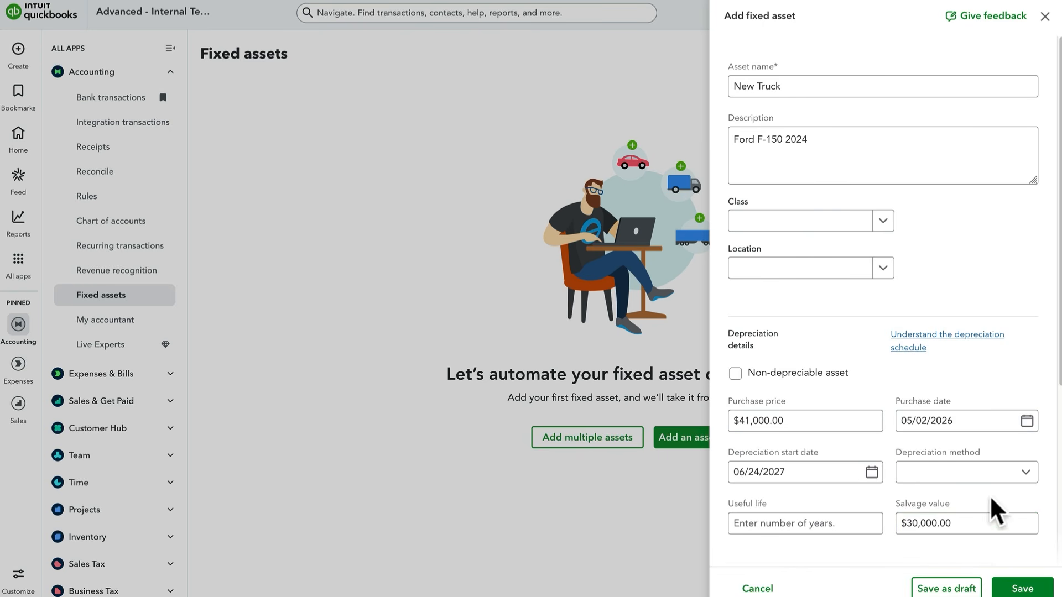
- Change the truck's depreciation start date to 06/25/2027
click(1002, 469)
click(872, 474)
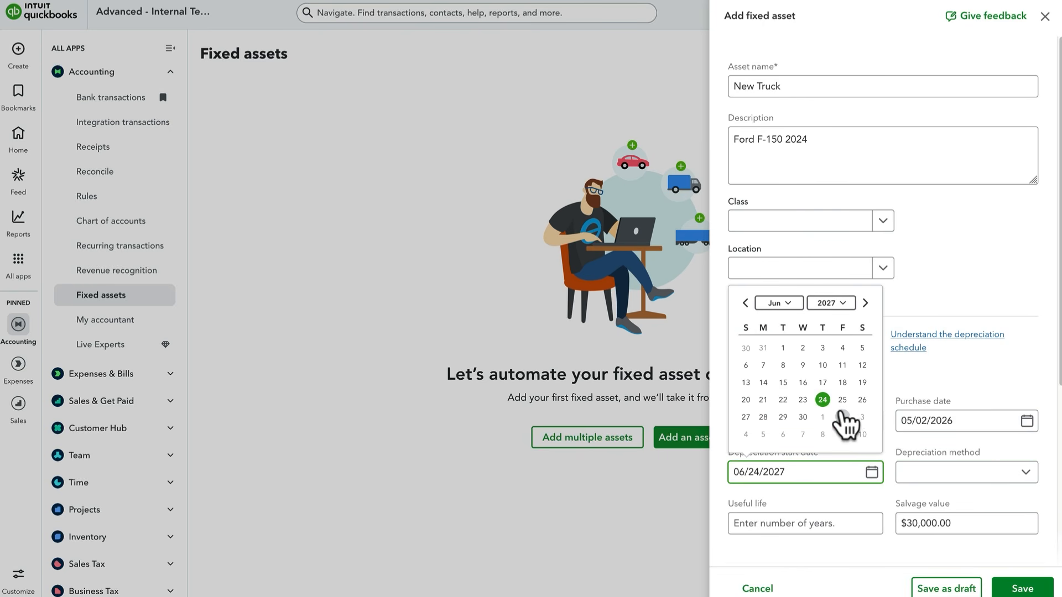
click(842, 401)
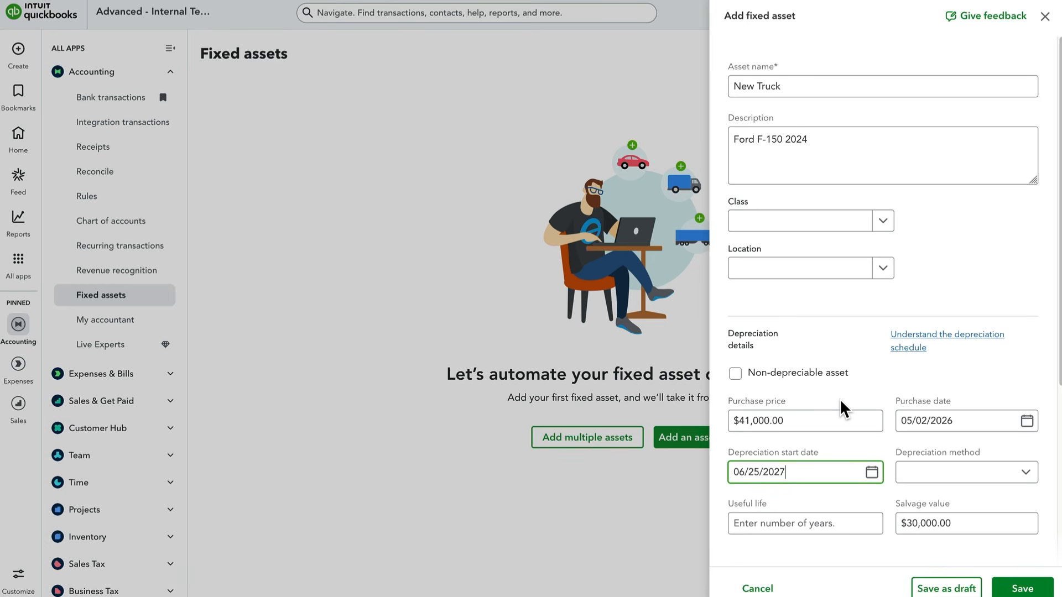
- Choose Straight Line as the depreciation method and set the useful life to 10 years
click(988, 474)
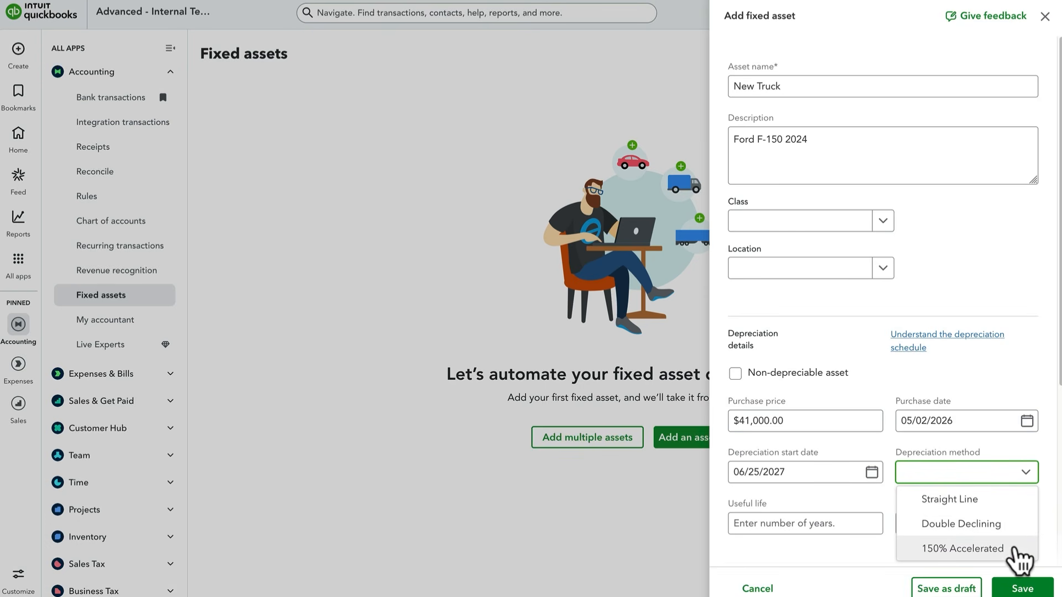
key(Up)
key(Return)
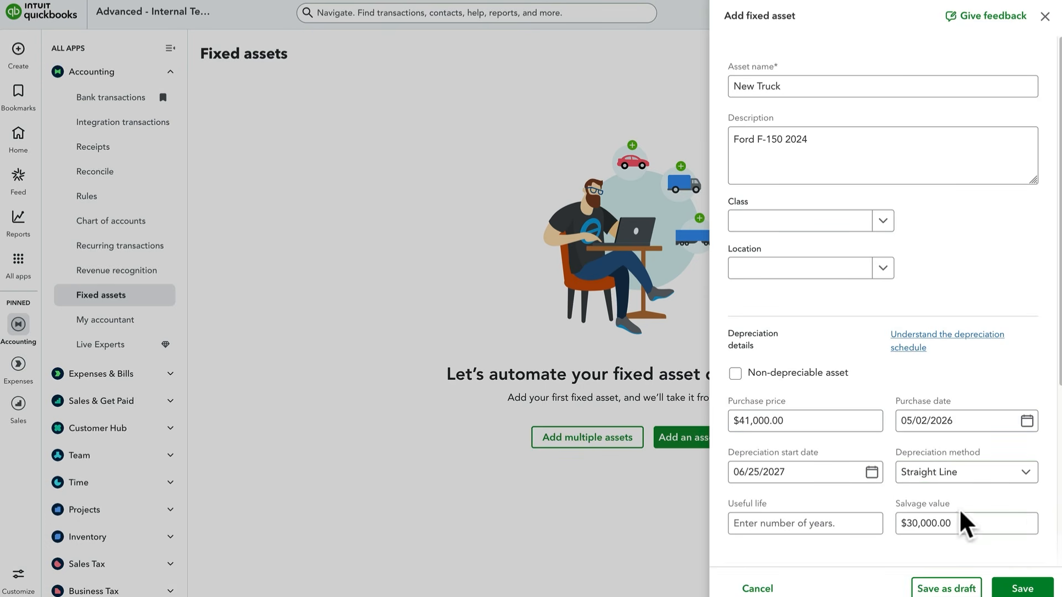
click(846, 524)
text(10)
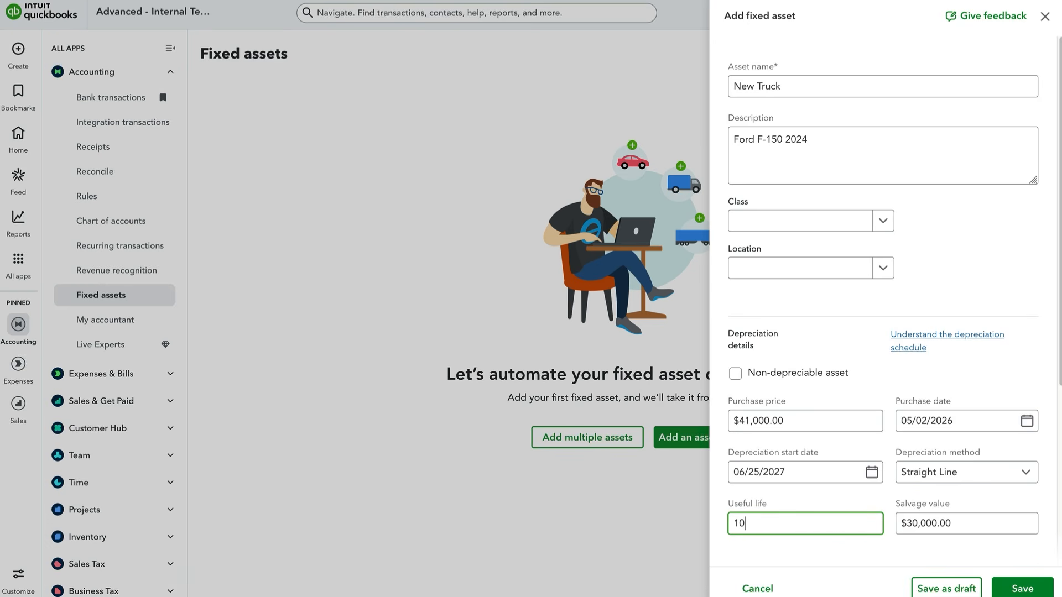
click(862, 551)
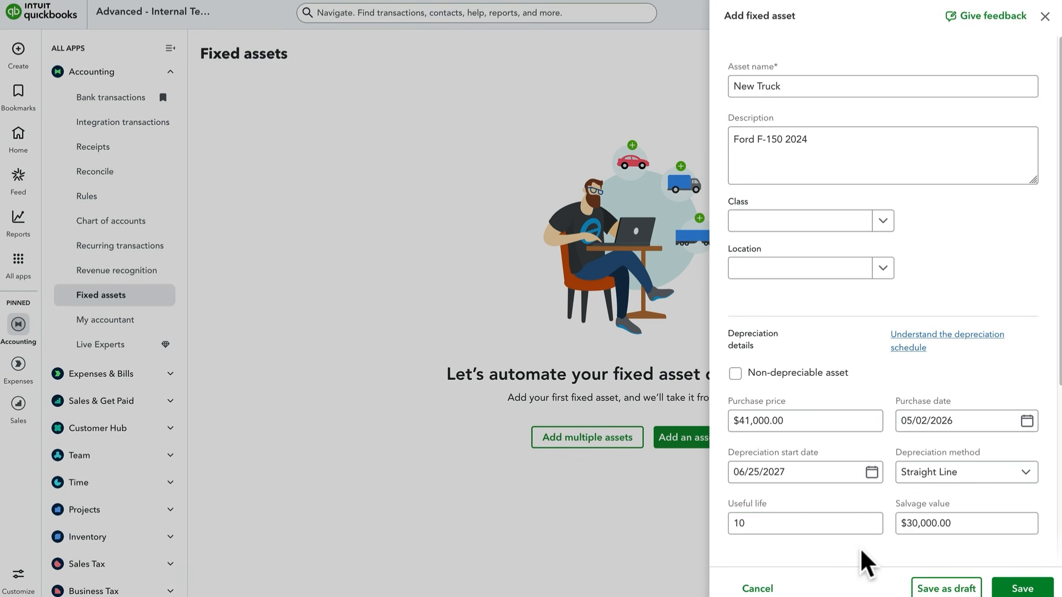
- Assign Bank Charges & Fees as the depreciation expense account and save the fixed asset
scroll(862, 550, down, 5)
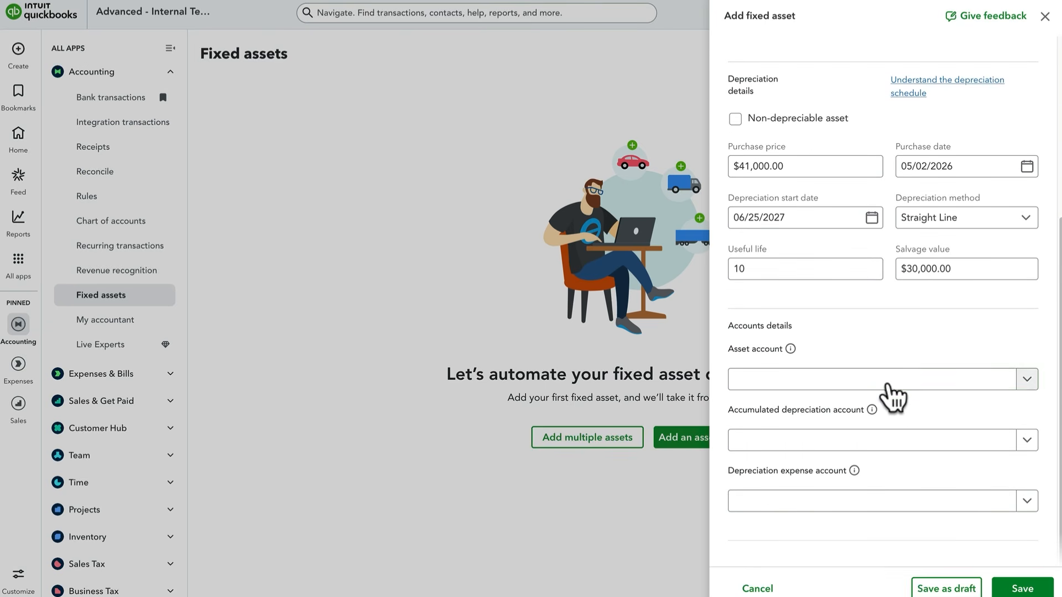
click(885, 386)
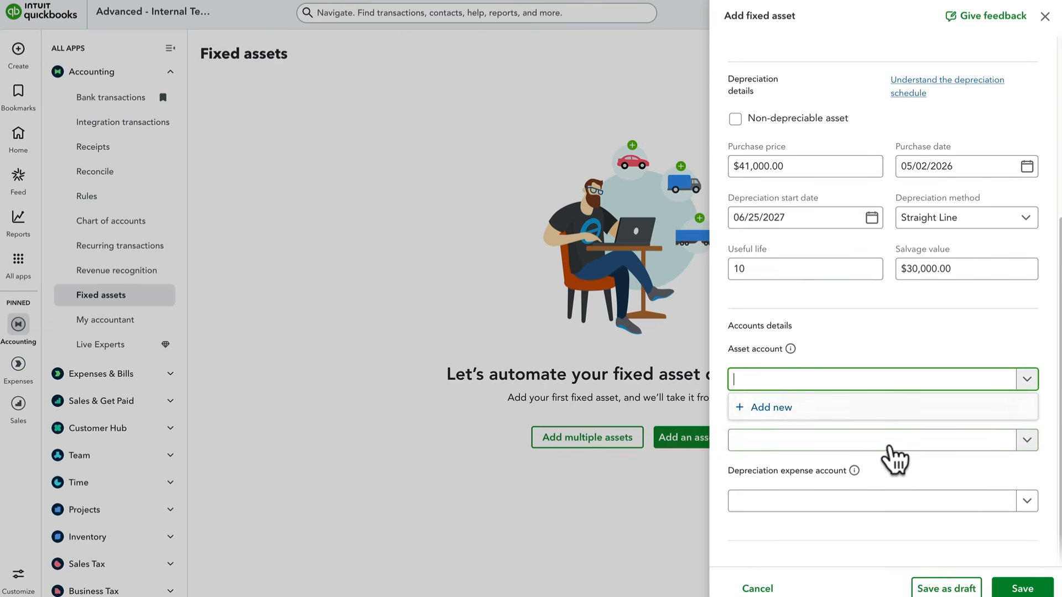
click(888, 442)
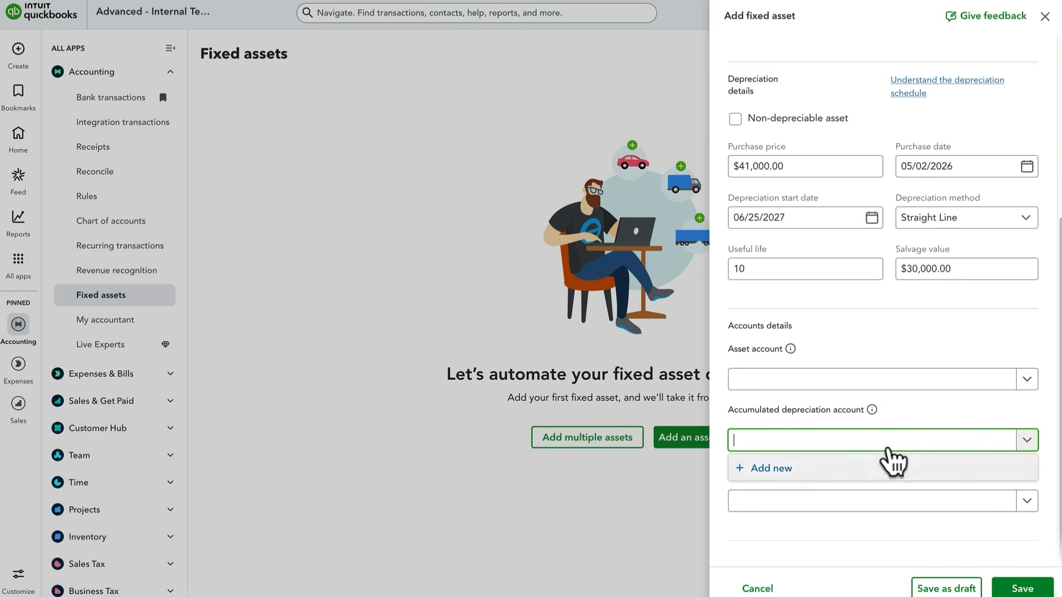
click(885, 502)
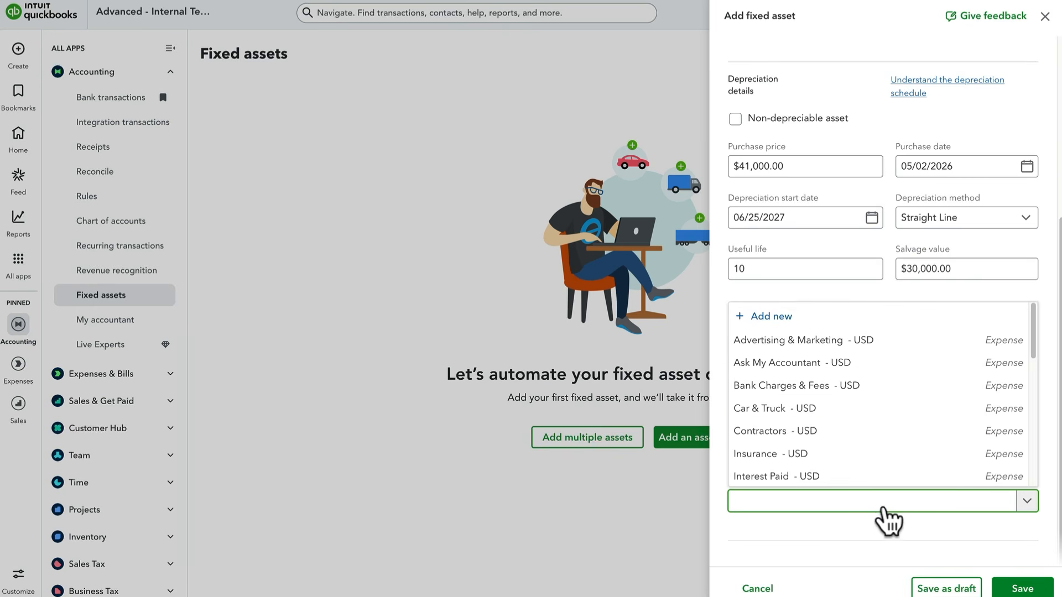
click(894, 532)
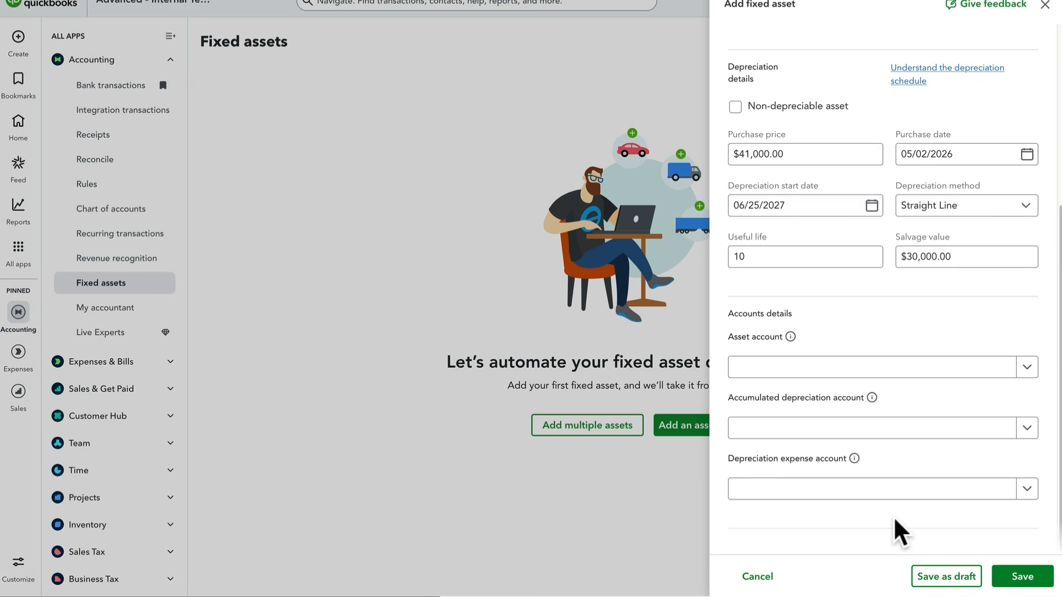
click(905, 491)
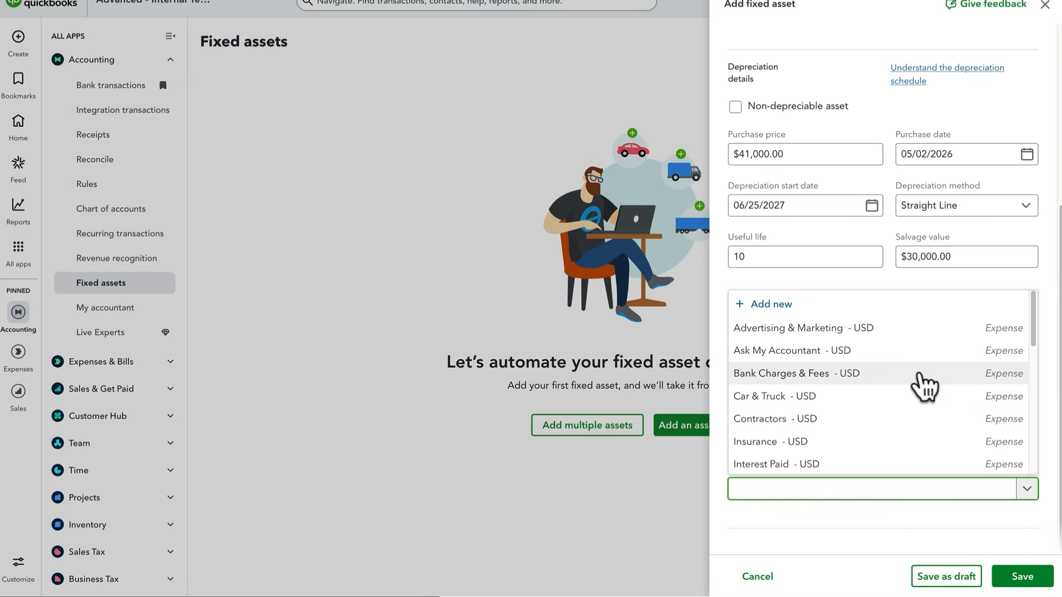
click(920, 374)
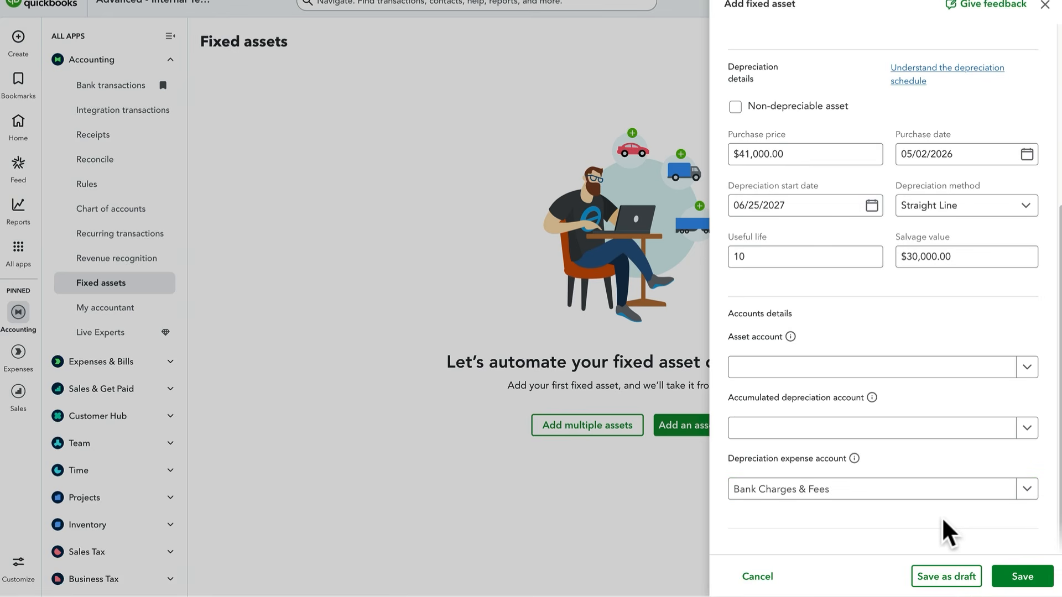
click(999, 576)
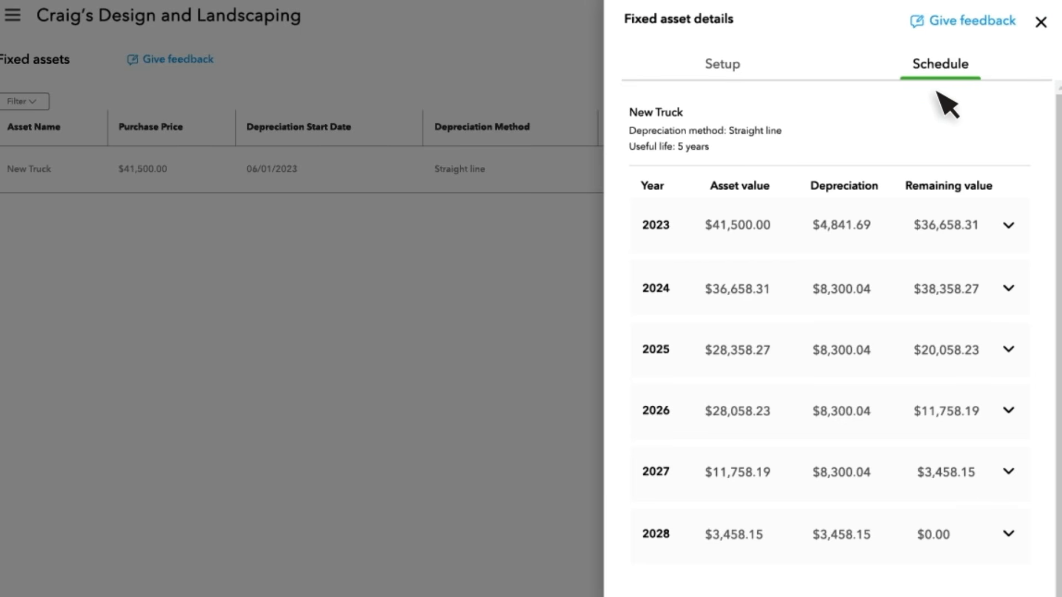
- Examine New Truck's monthly depreciation schedule for 2023 and its setup details, and close the asset details
click(1009, 227)
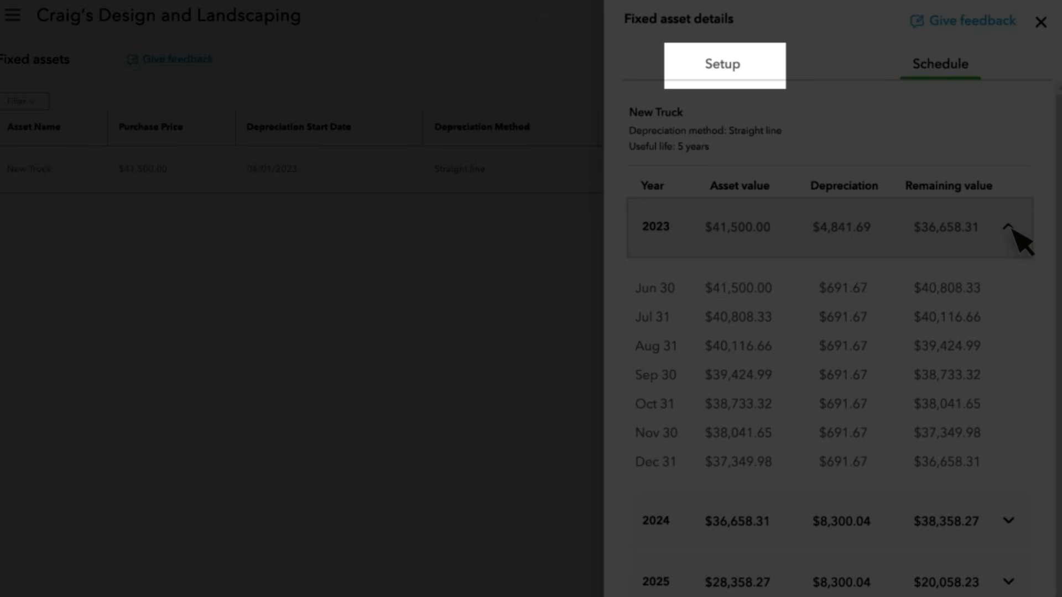
click(738, 66)
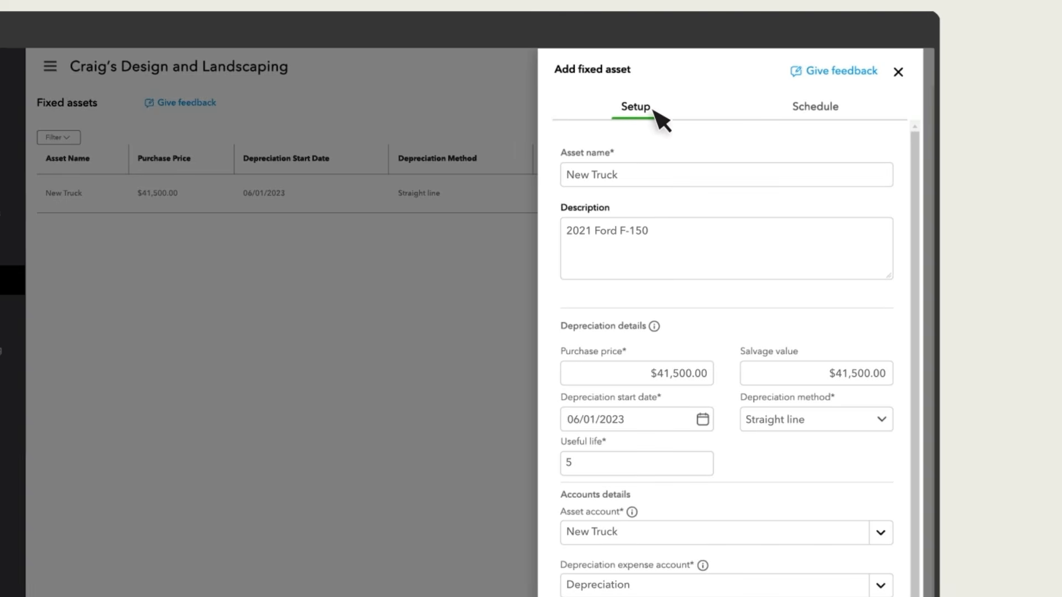
click(899, 72)
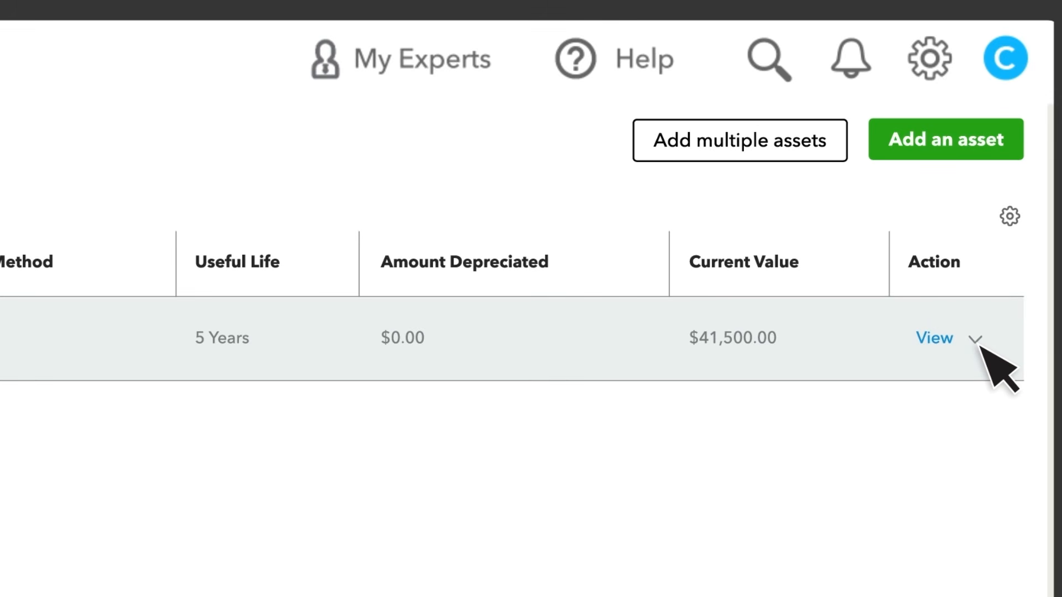
- Try to delete the New Truck asset from the fixed assets list
click(976, 339)
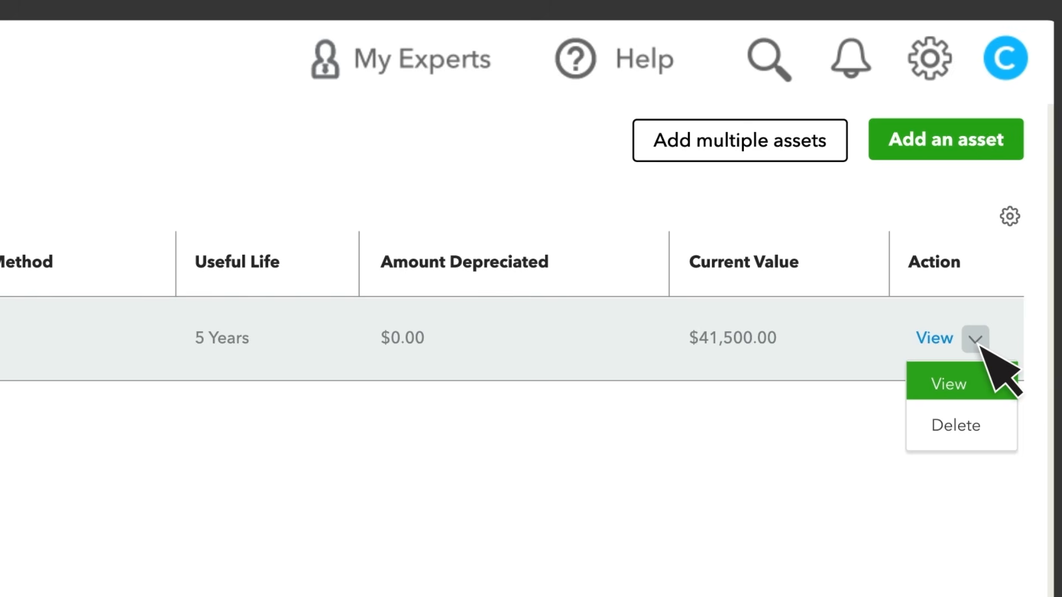
click(995, 429)
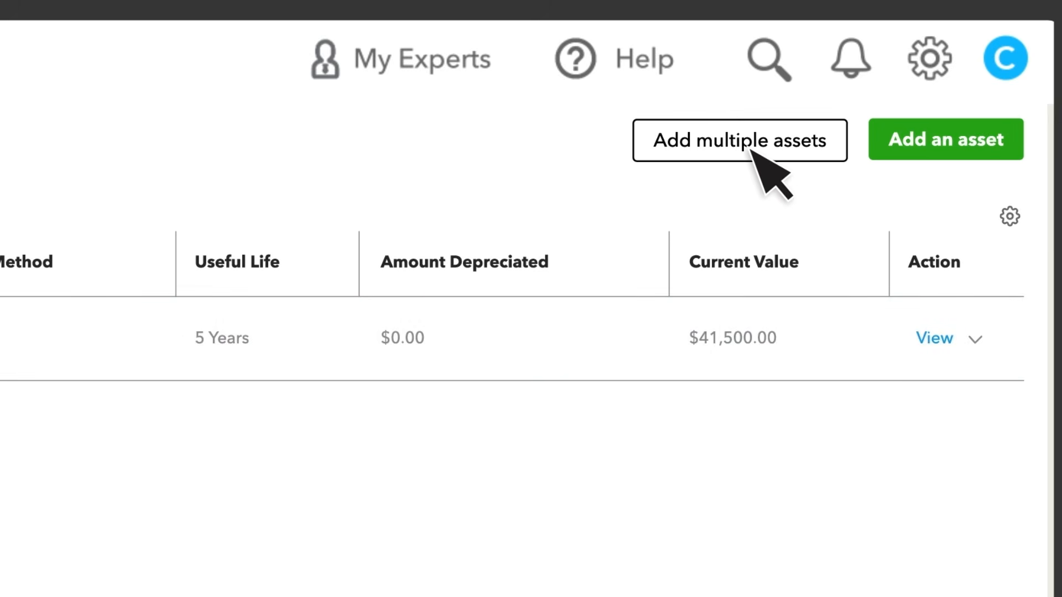
- Open the entry grid for adding multiple fixed assets and customize its columns
click(752, 125)
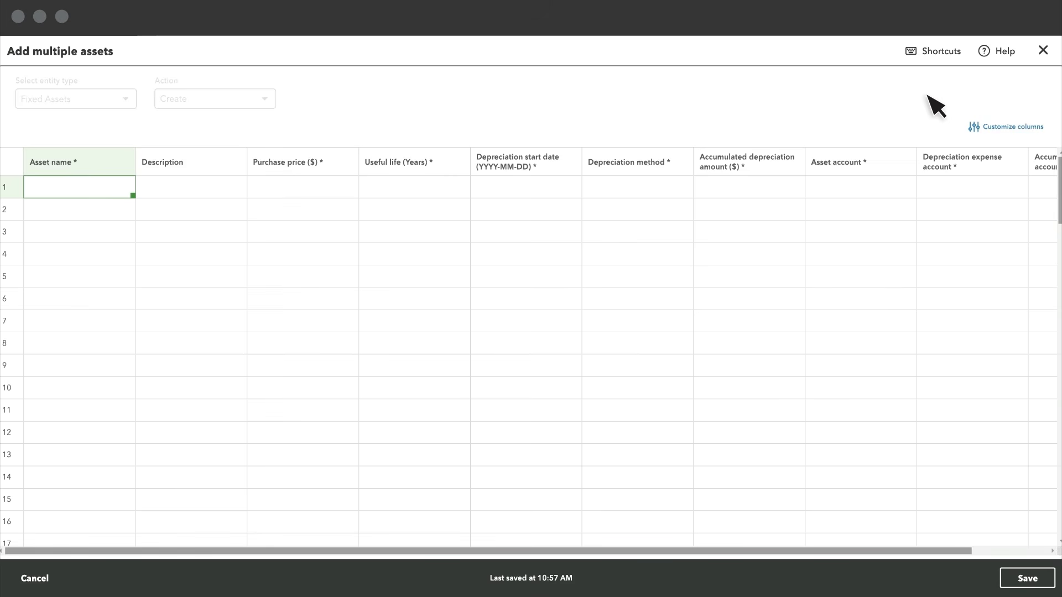
click(1012, 127)
drag(1028, 379, 1023, 202)
click(1024, 579)
- Paste the copied asset data into the grid, starting at the asset name cell of row 1
click(76, 191)
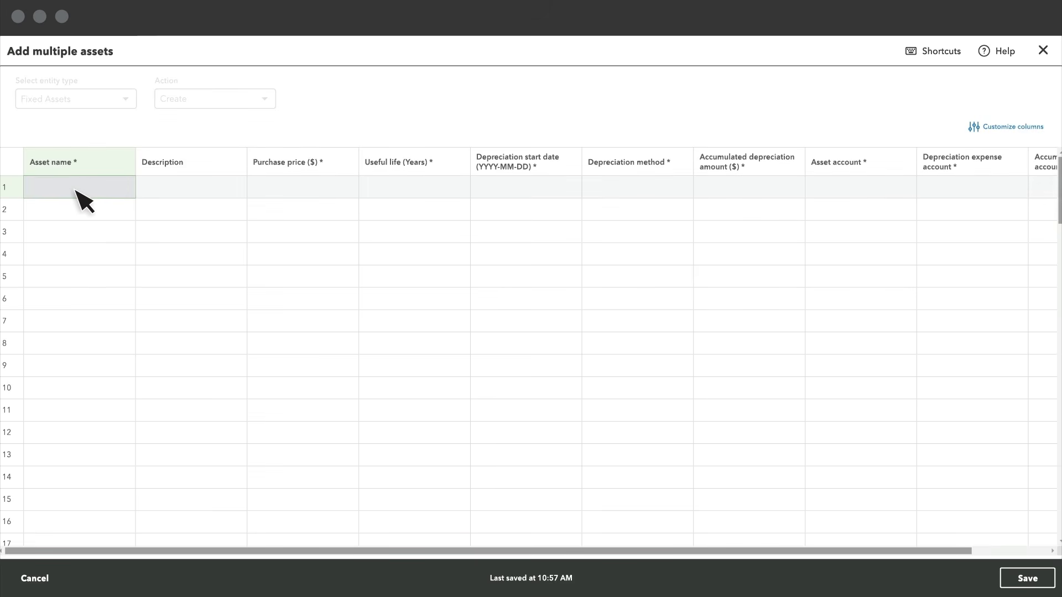
key(ctrl+v)
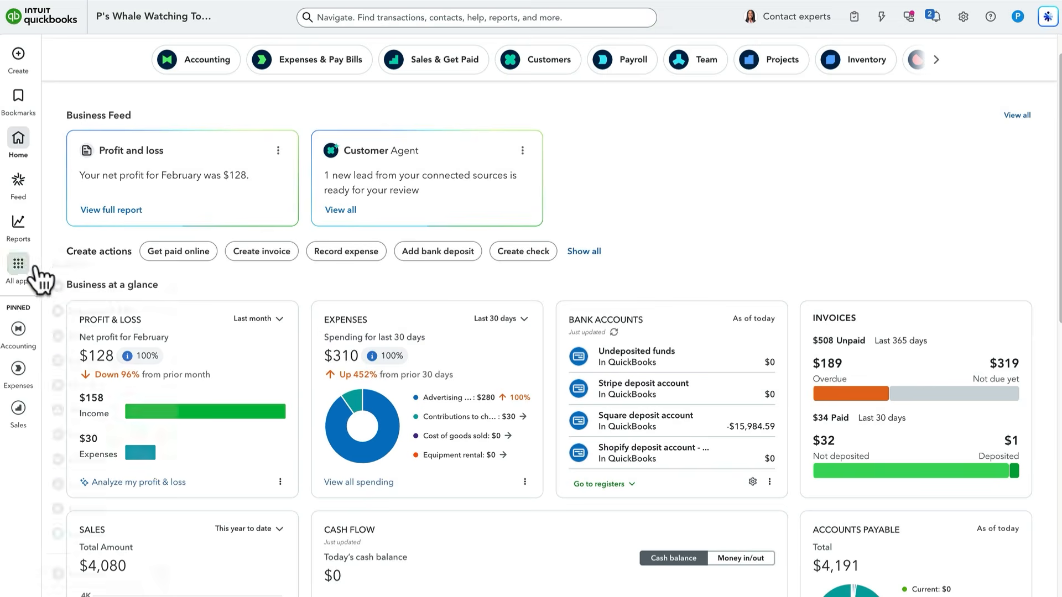
- Open the chart of accounts and search for the New Truck account
click(30, 269)
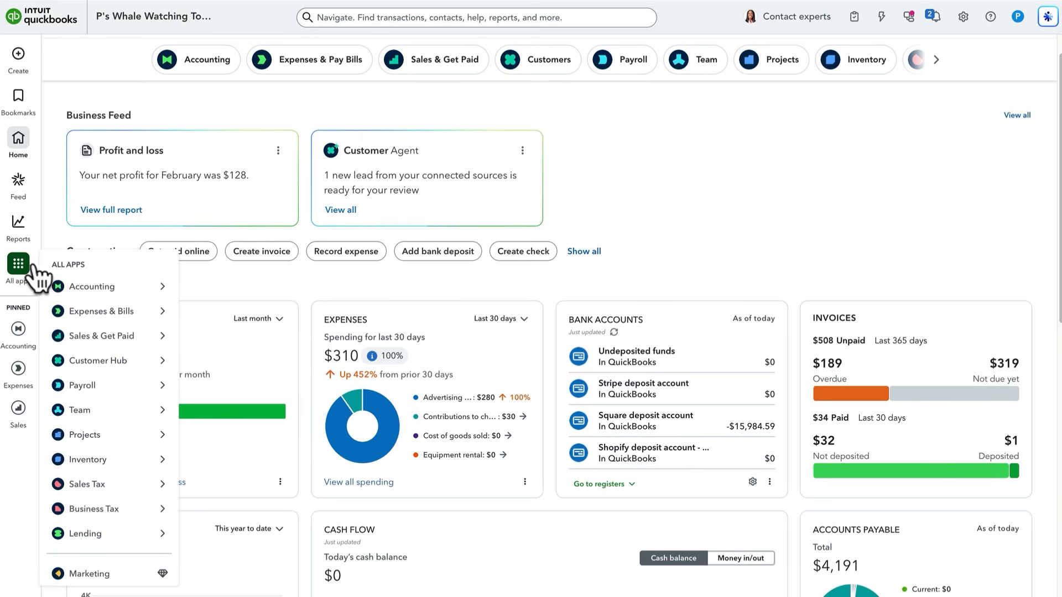
mouse_move(108, 287)
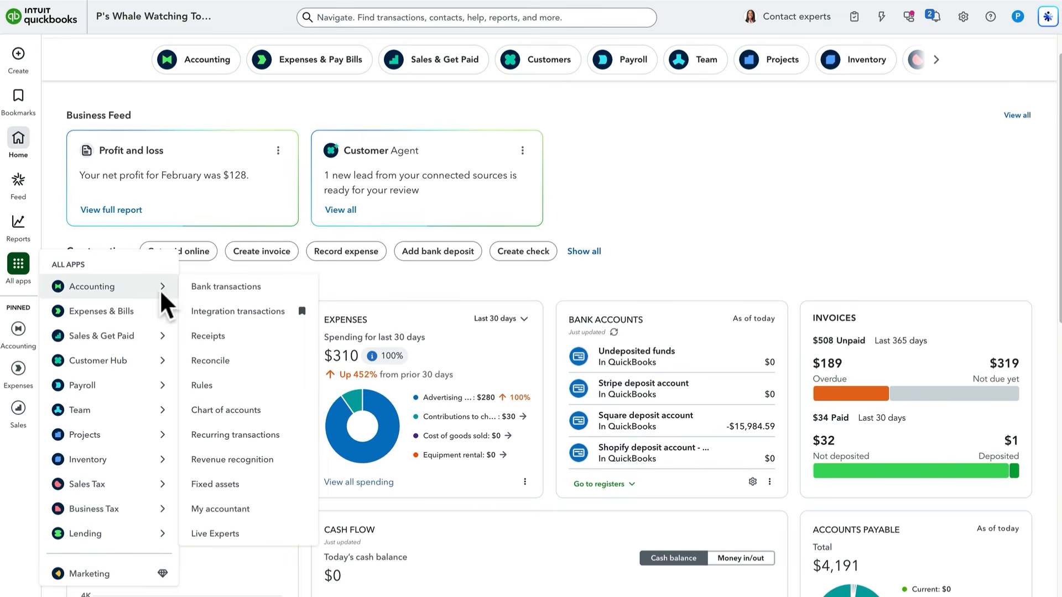
click(277, 409)
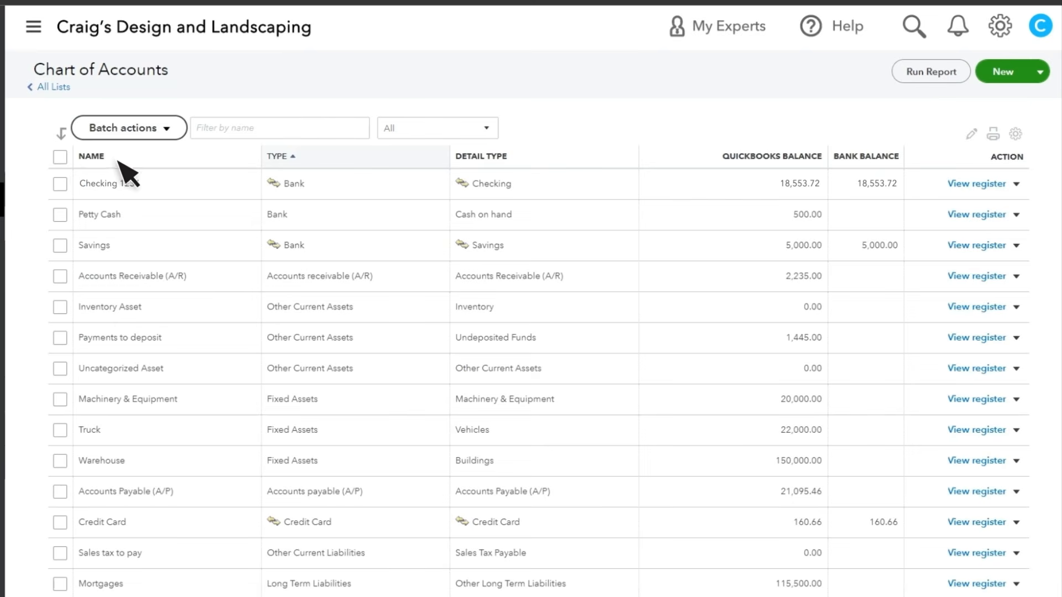
click(199, 136)
text(New Truck)
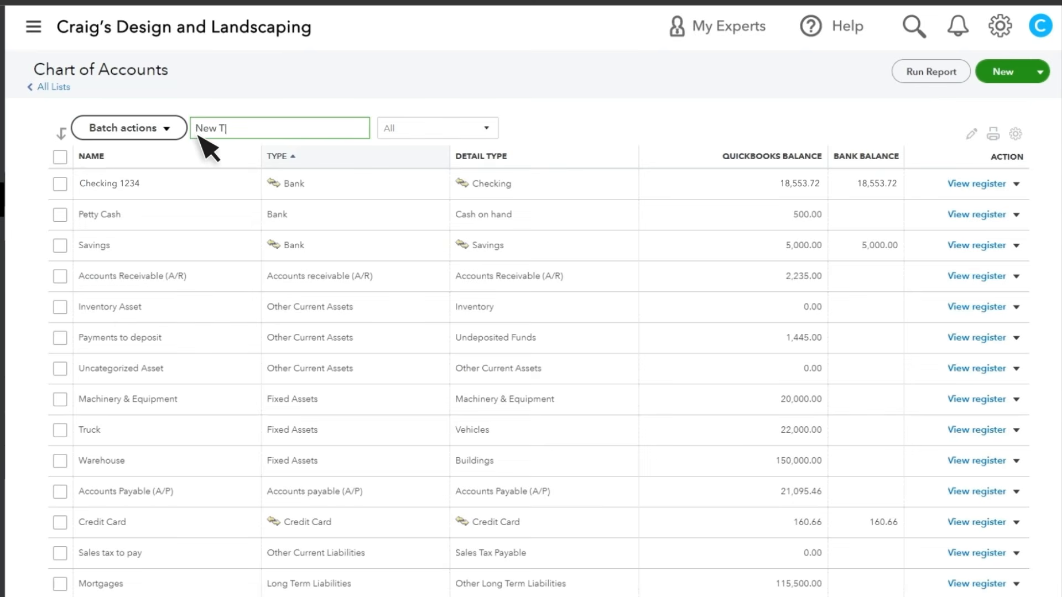
key(Return)
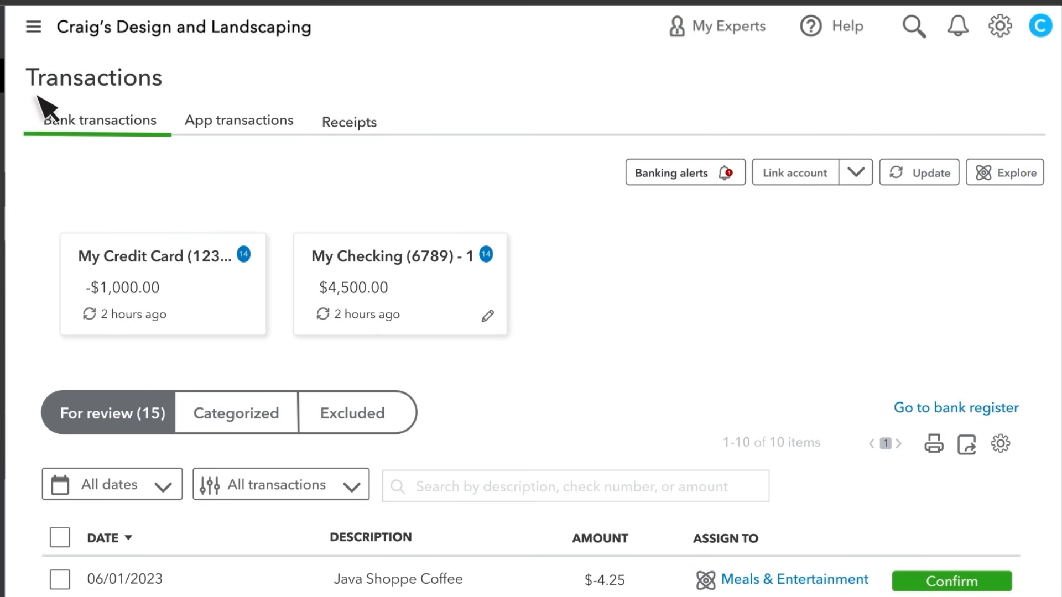
- Open the 06/01/2023 New Truck bank transaction awaiting review for categorization
scroll(214, 135, down, 7)
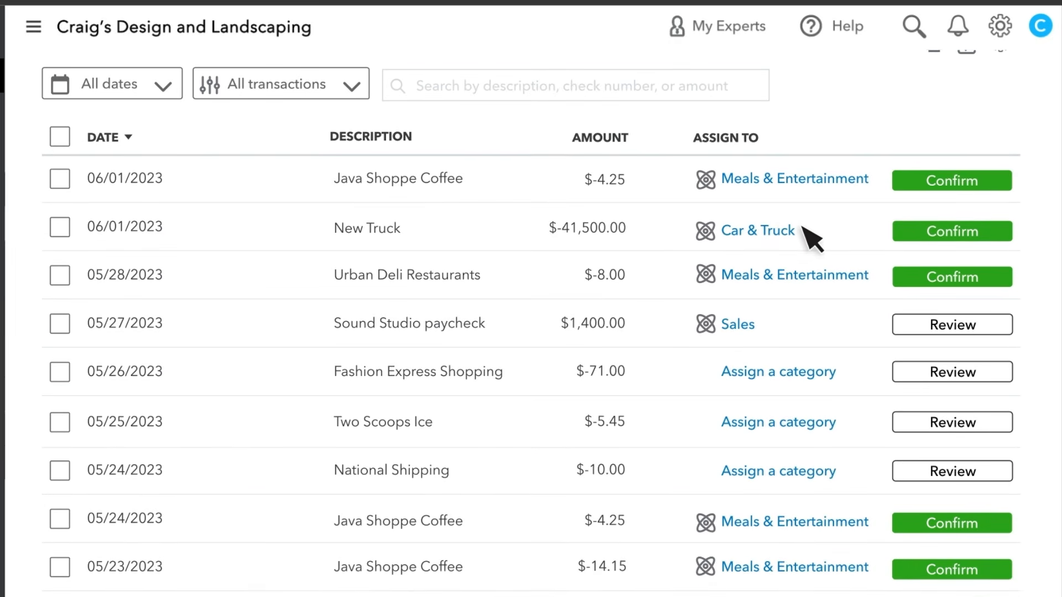
click(797, 229)
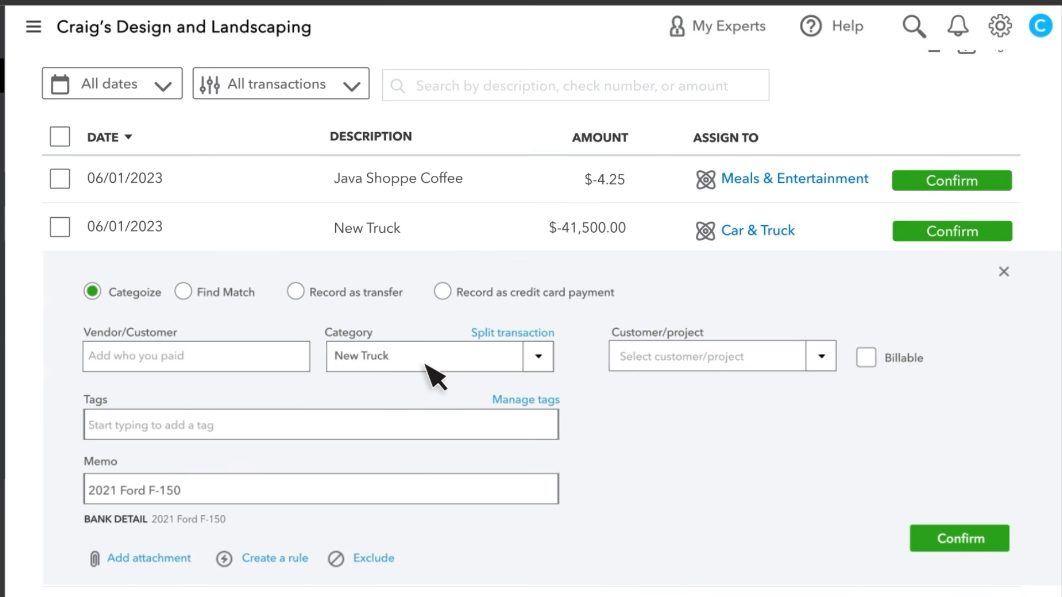